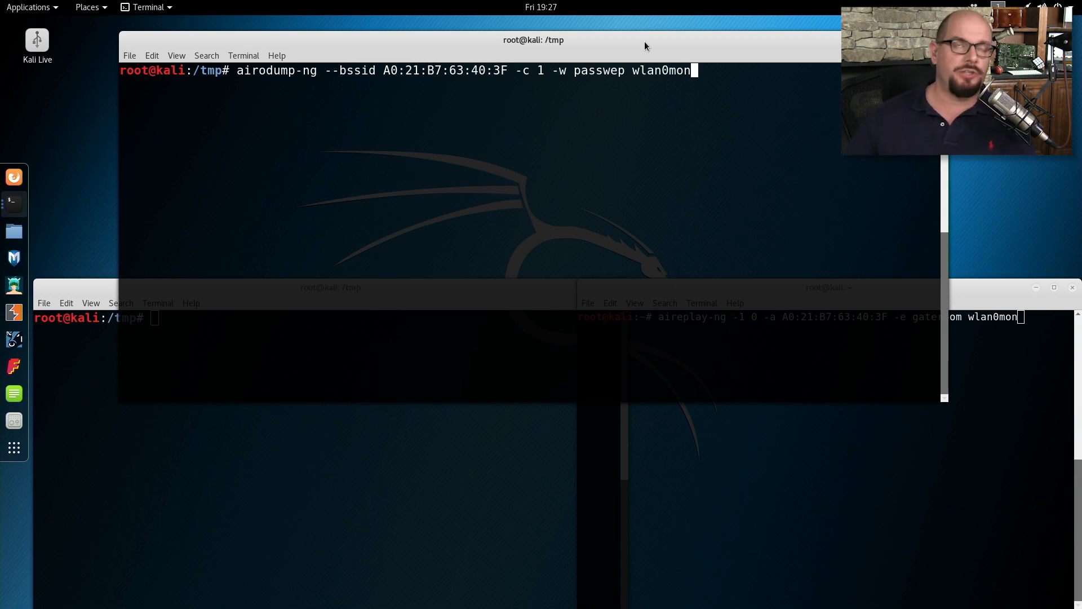
{"action": "key", "text": "Return"}
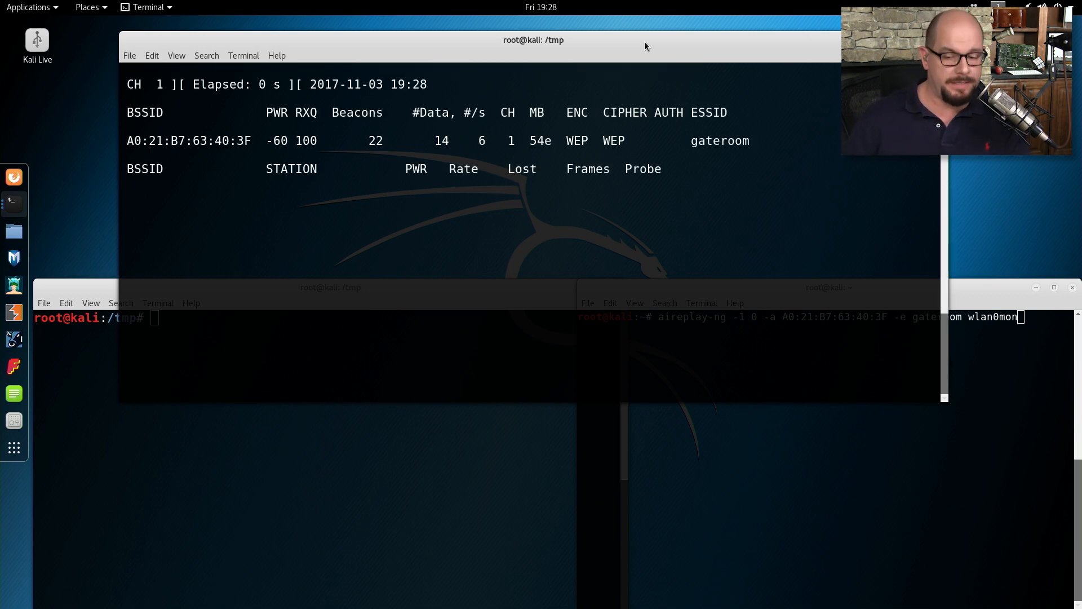
{"action": "right_click", "coordinate": [645, 44]}
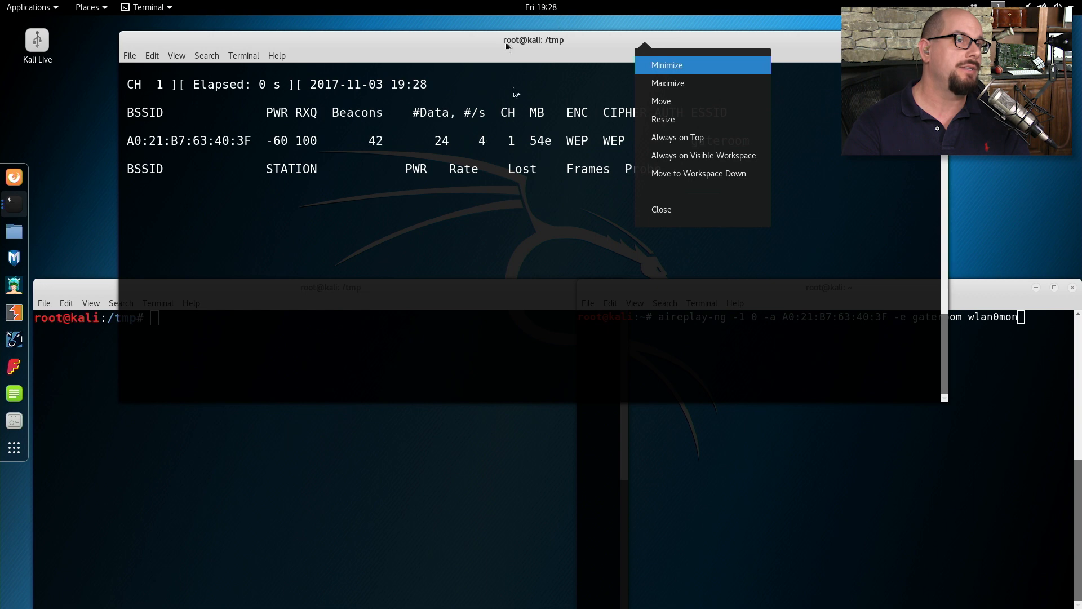
{"action": "left_click", "coordinate": [445, 154]}
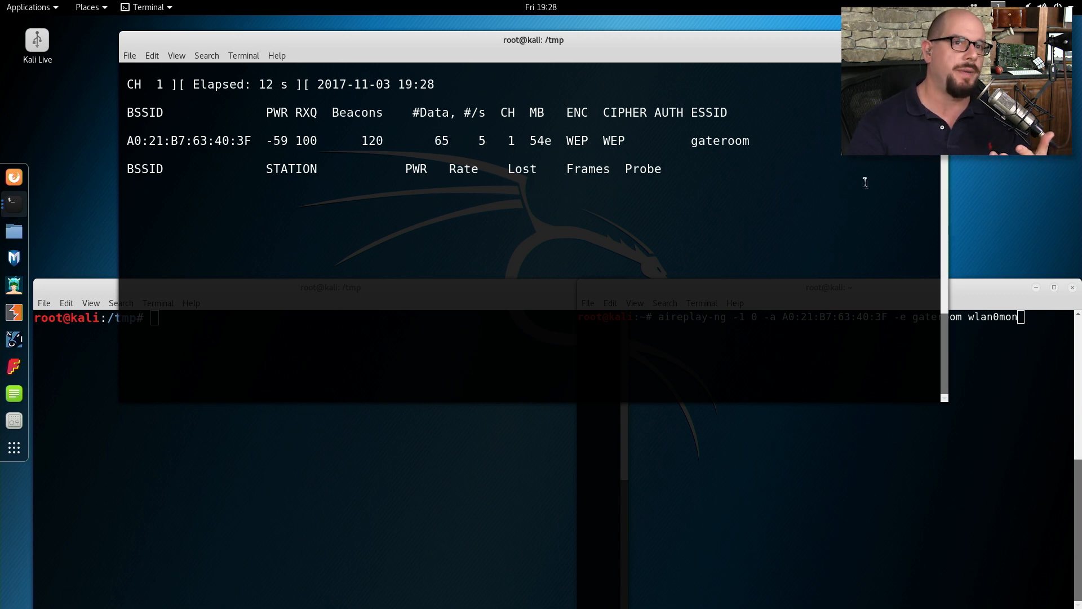
- Fake-authenticate to gateroom with aireplay-ng -1, then start ARP request replay (-3 -b A0:21:B7:63:40:3F) on wlan0mon
{"action": "left_click", "coordinate": [971, 286]}
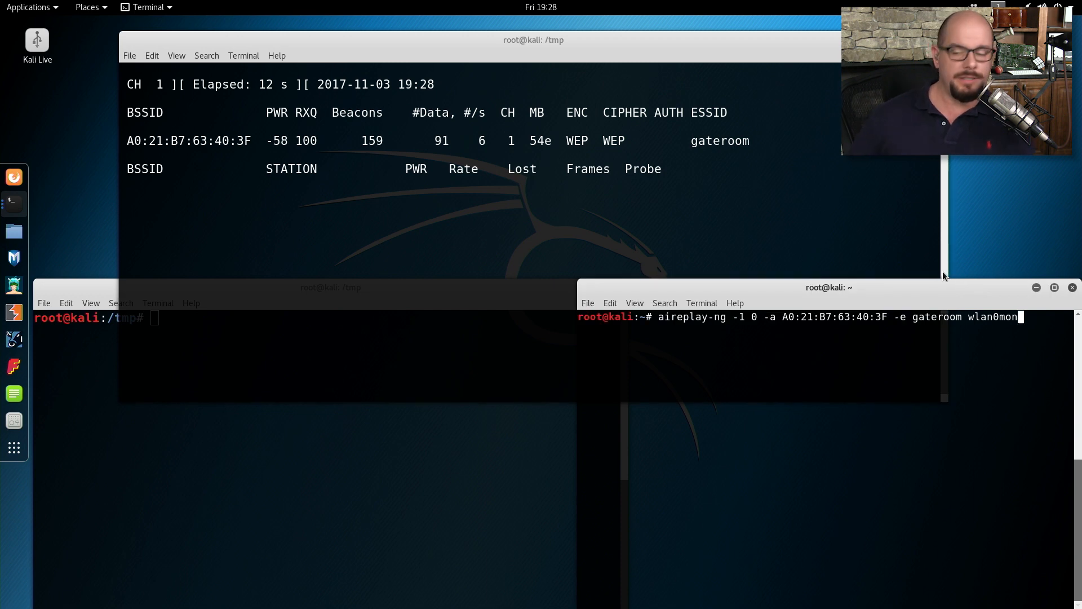
{"action": "key", "text": "Return"}
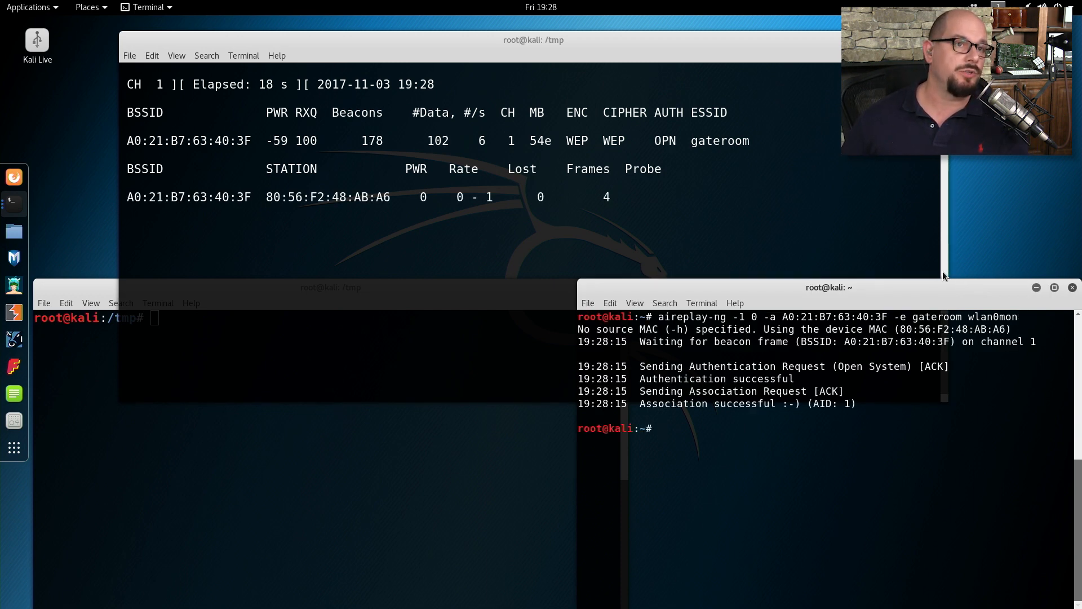
{"action": "key", "text": "Up"}
{"action": "key", "text": "Up"}
{"action": "key", "text": "Up"}
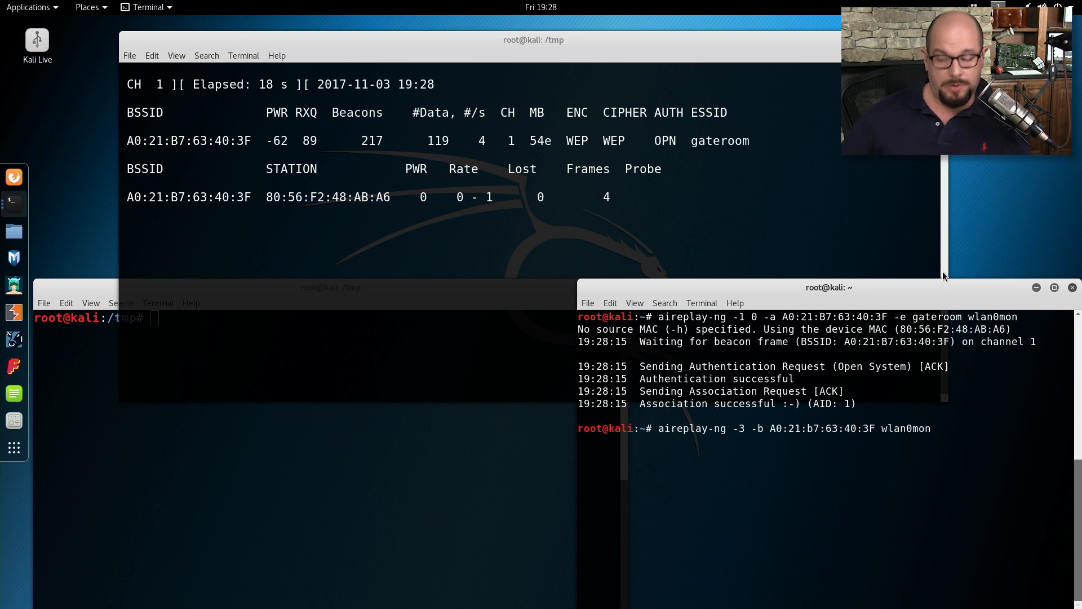
{"action": "key", "text": "Return"}
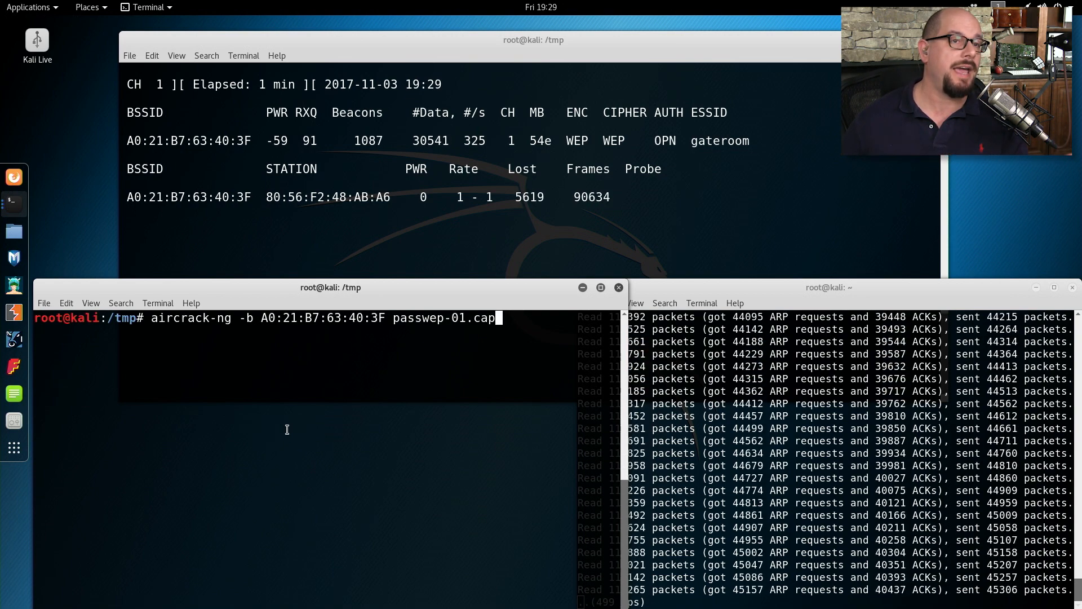
{"action": "key", "text": "Return"}
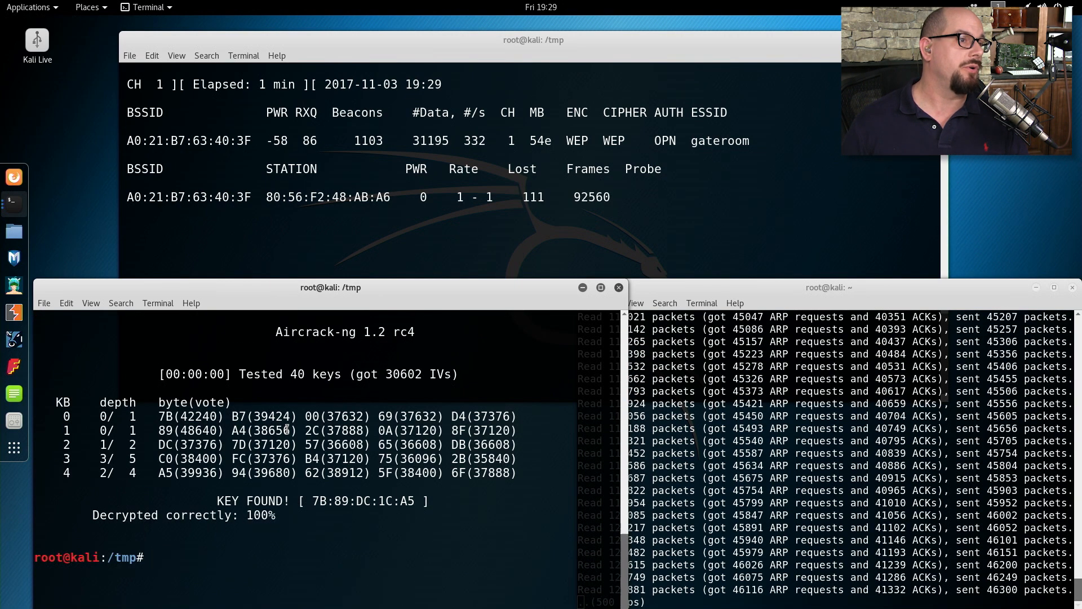